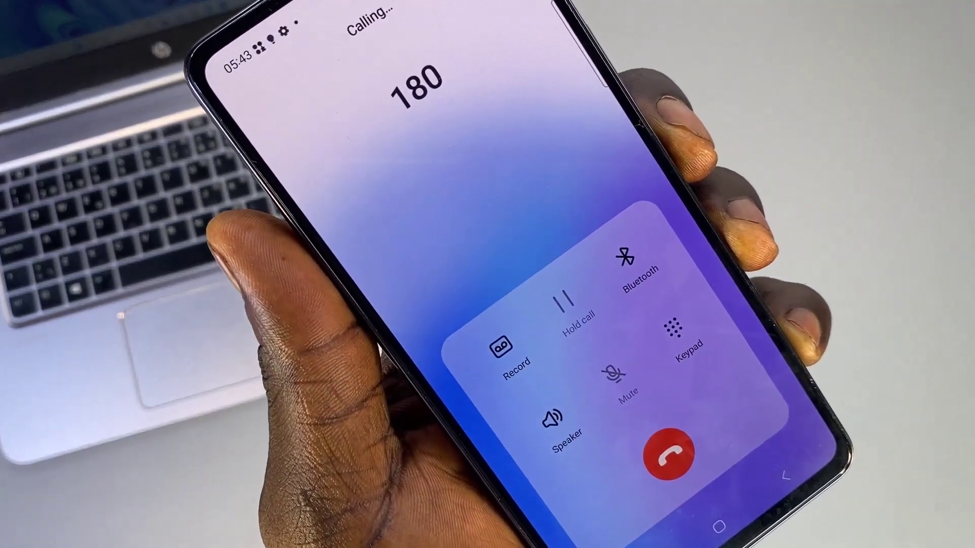
click(525, 373)
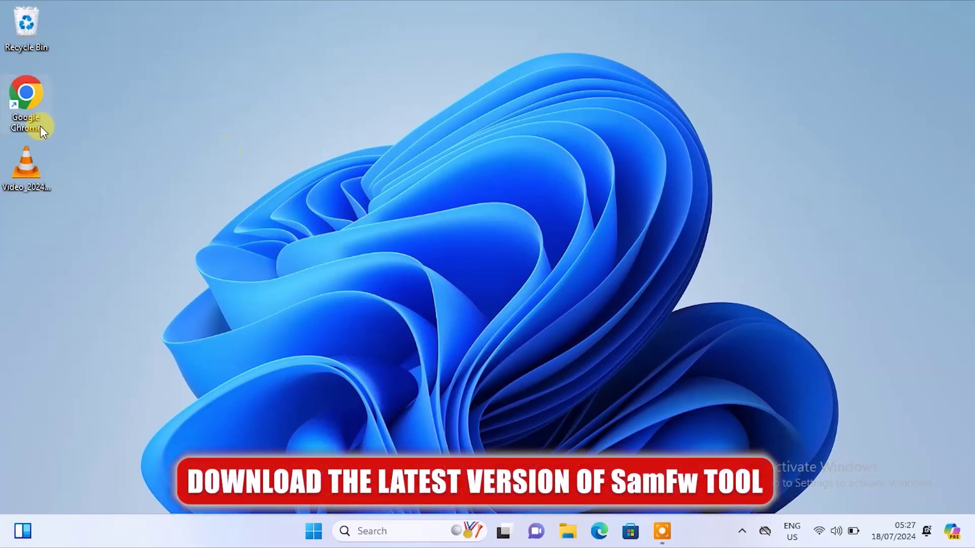
- Search the web for "SAMFW TOOL" in Google Chrome and open the SamFw Tool 4.9 page on samfw.com
double_click(31, 110)
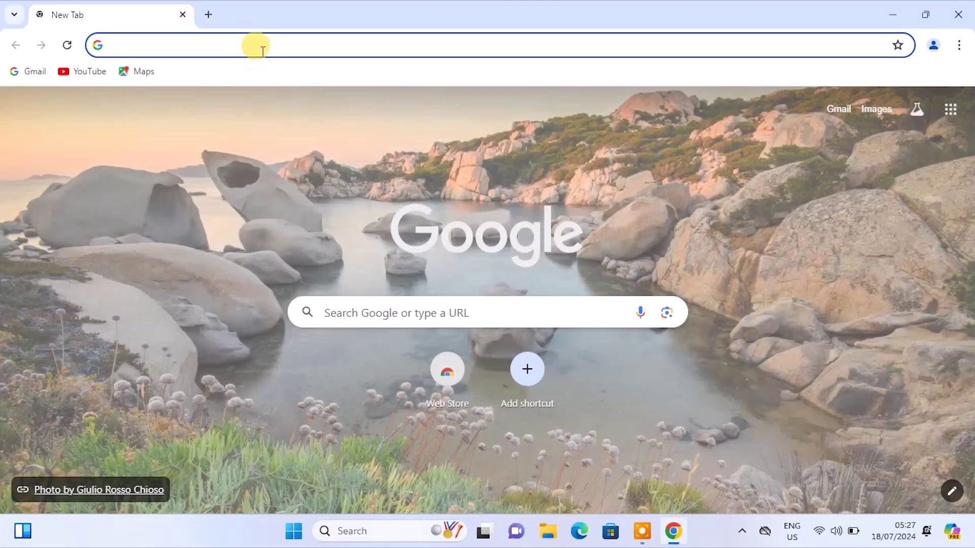
text(SAM)
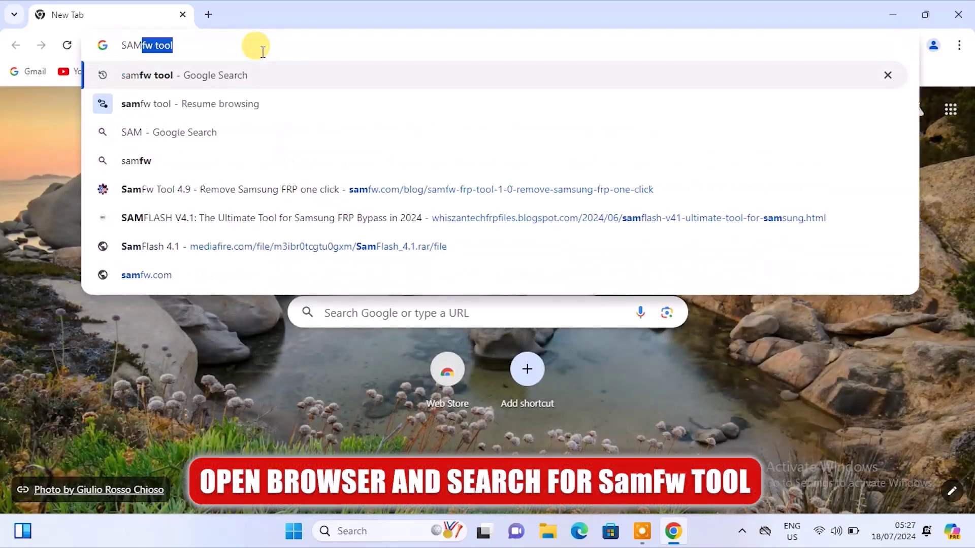
text(FW TOOL)
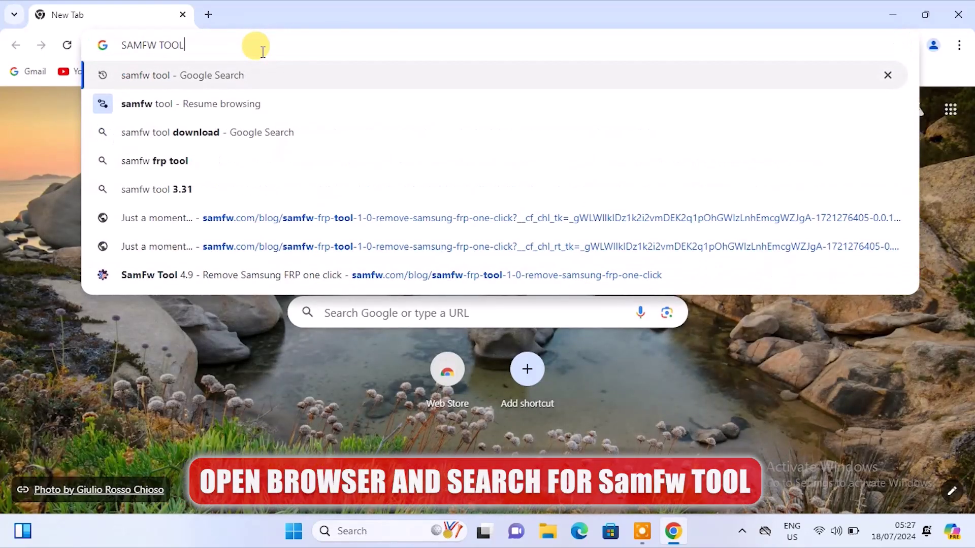
key(Return)
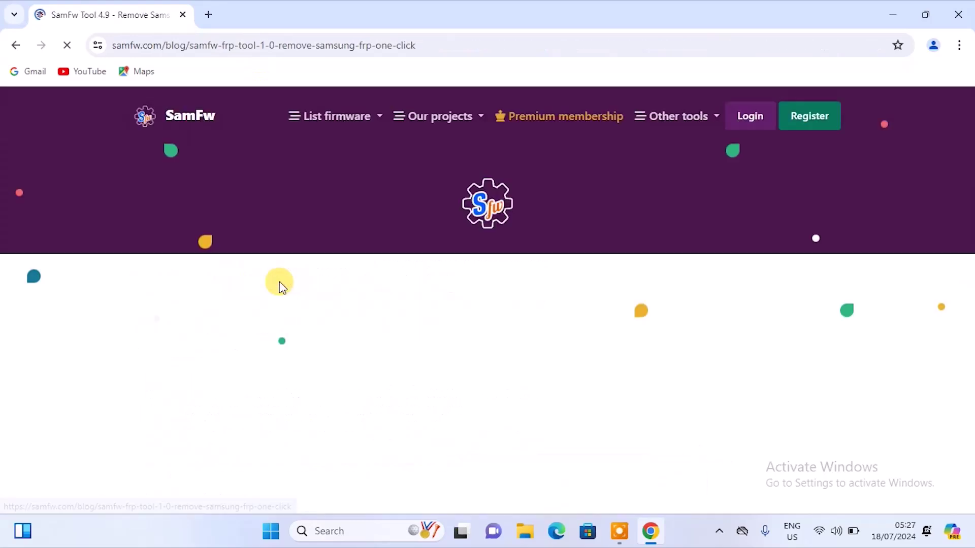
- Download SamFwToolSetup_v4.9.zip from the direct link under "Link download" far down the page
scroll(364, 325, down, 3)
scroll(365, 325, down, 20)
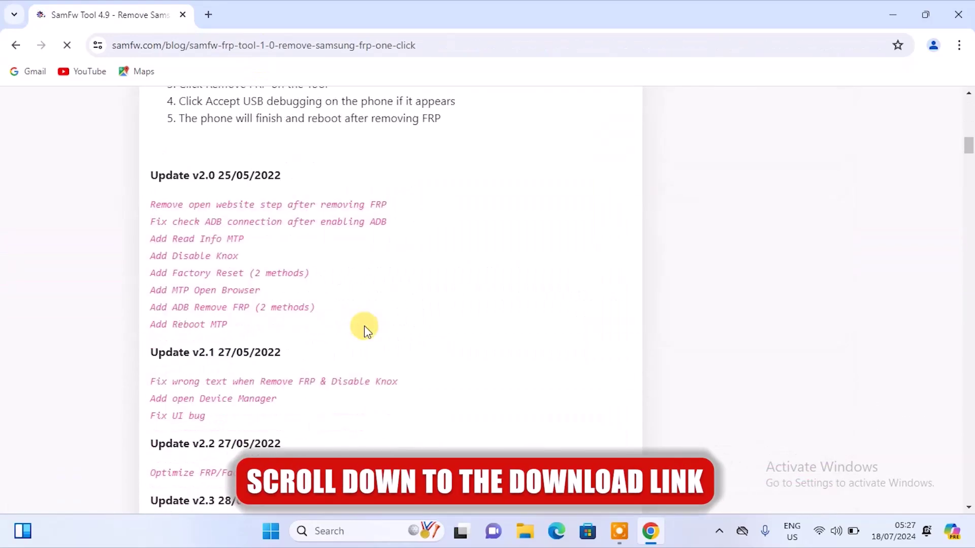
scroll(365, 325, down, 20)
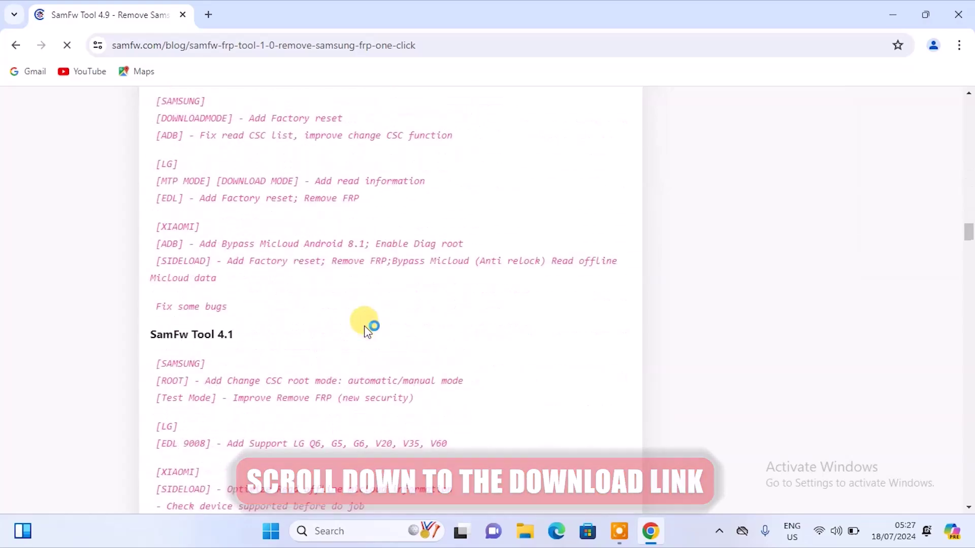
scroll(364, 325, down, 20)
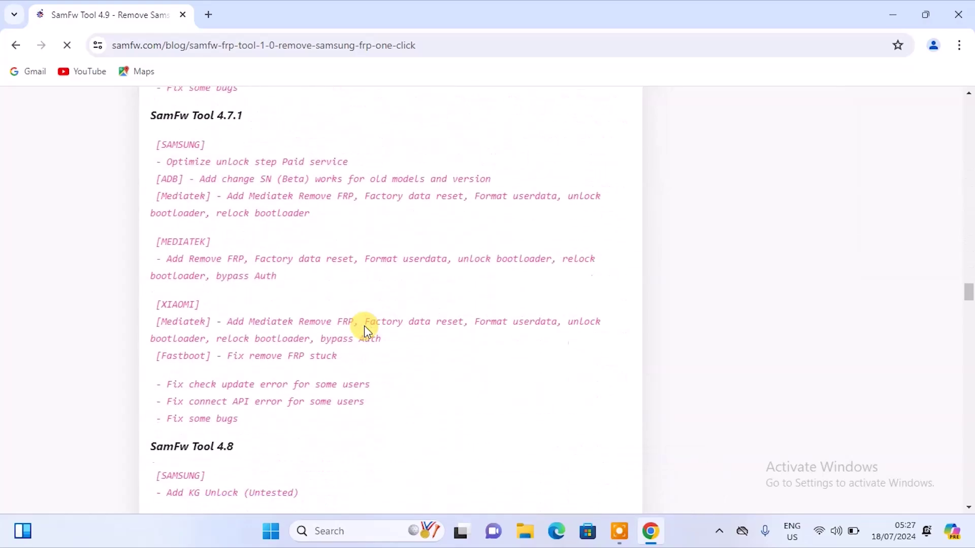
scroll(365, 327, down, 20)
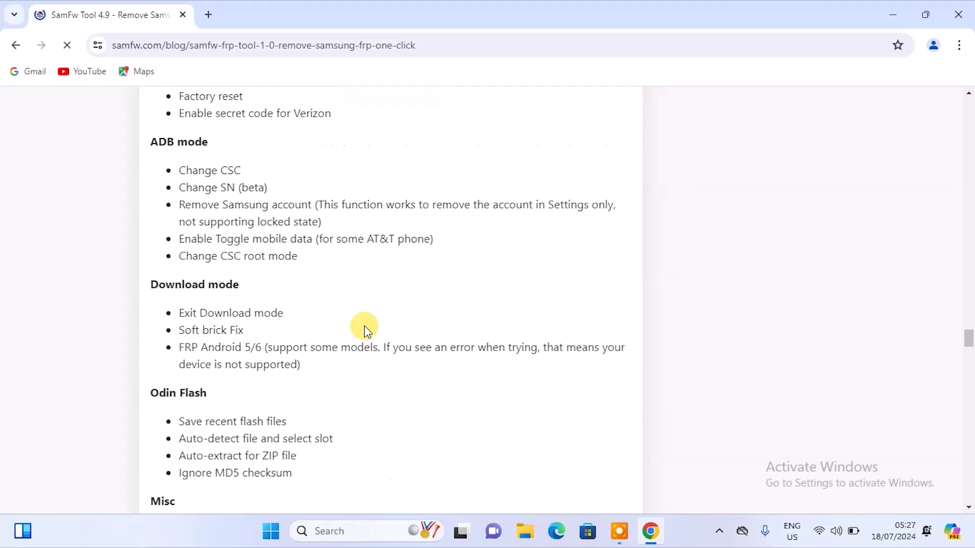
scroll(364, 324, down, 20)
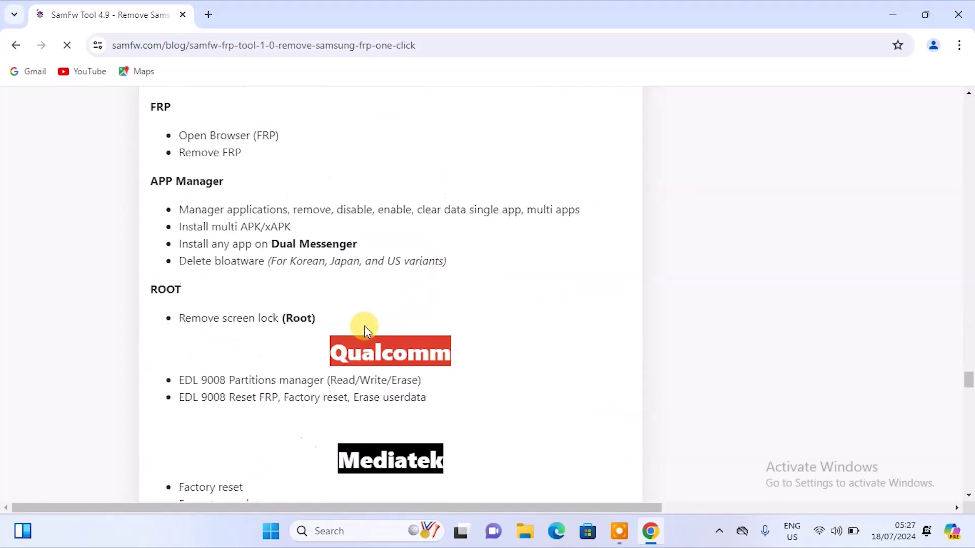
scroll(364, 325, down, 20)
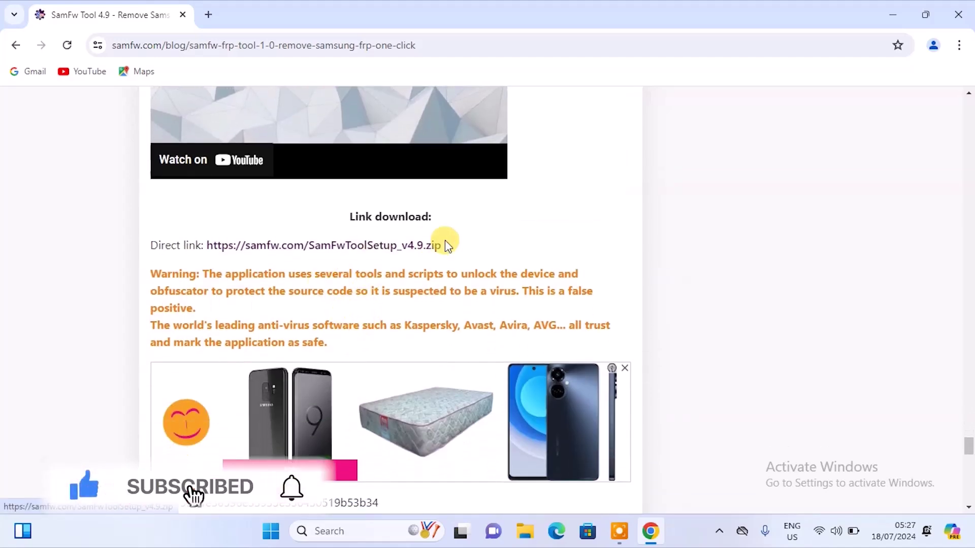
click(377, 239)
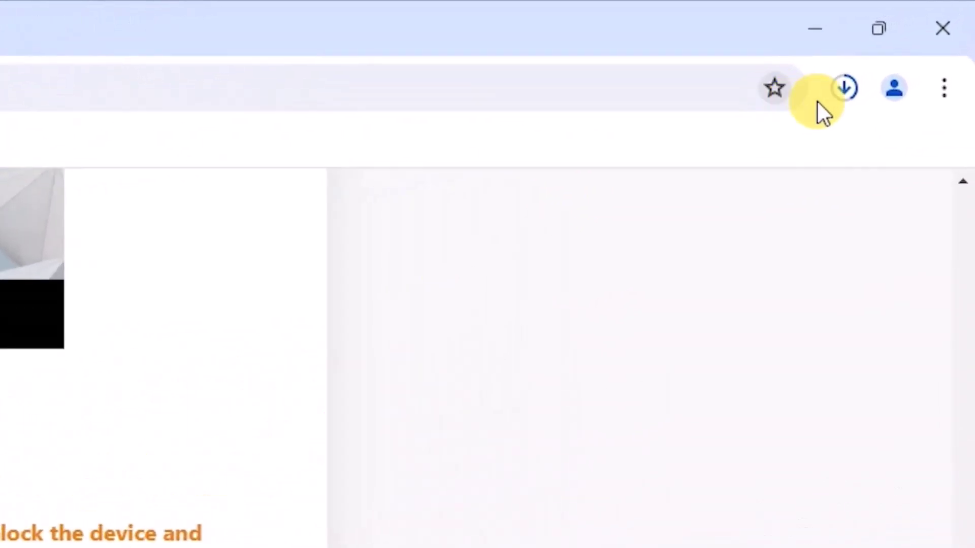
- Show the downloaded archive in its folder and extract it with WinRAR into a SamFwToolSetup_v4.9 subfolder
click(845, 89)
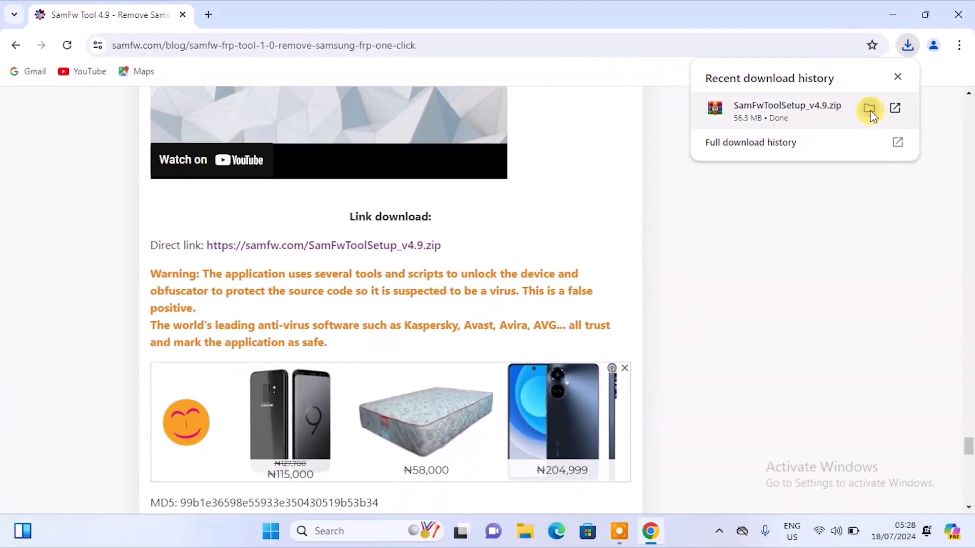
click(869, 110)
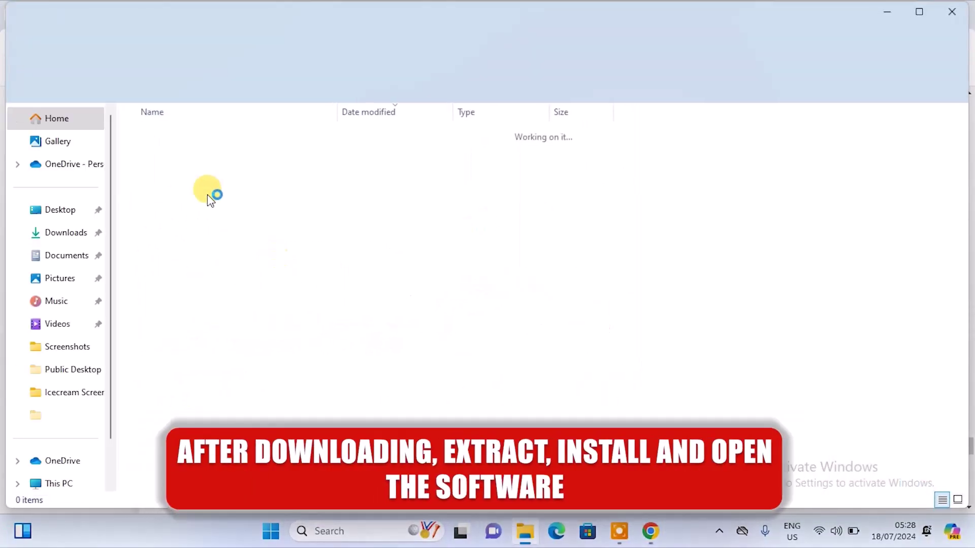
click(325, 153)
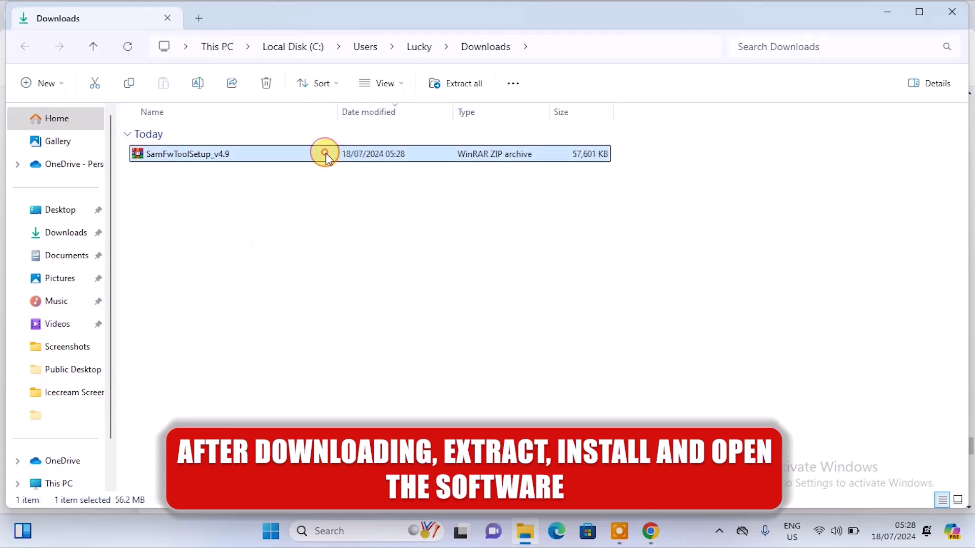
right_click(326, 155)
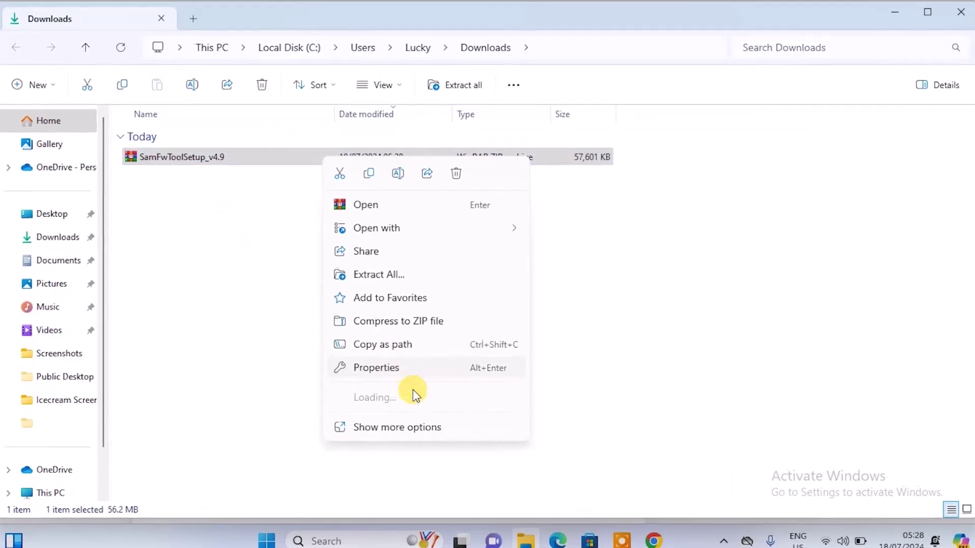
mouse_move(463, 386)
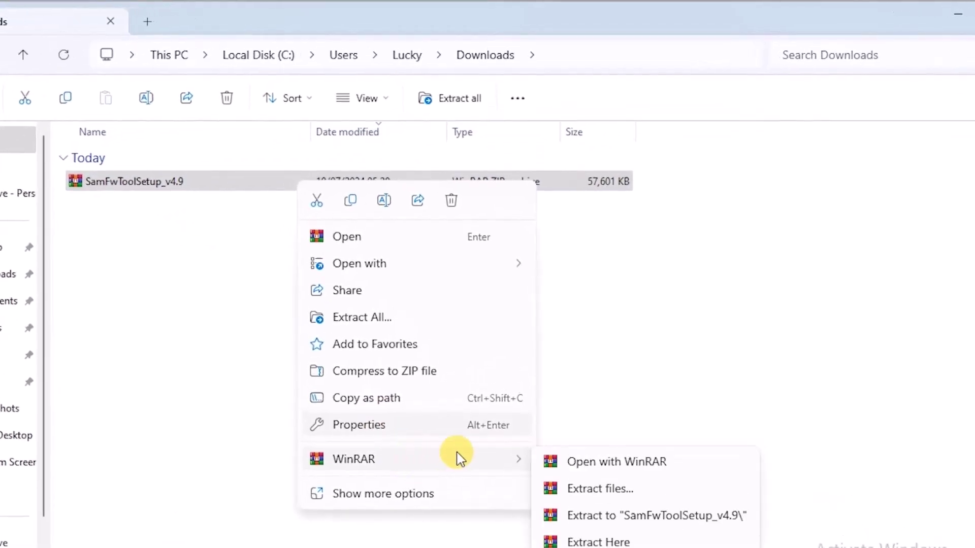
click(620, 516)
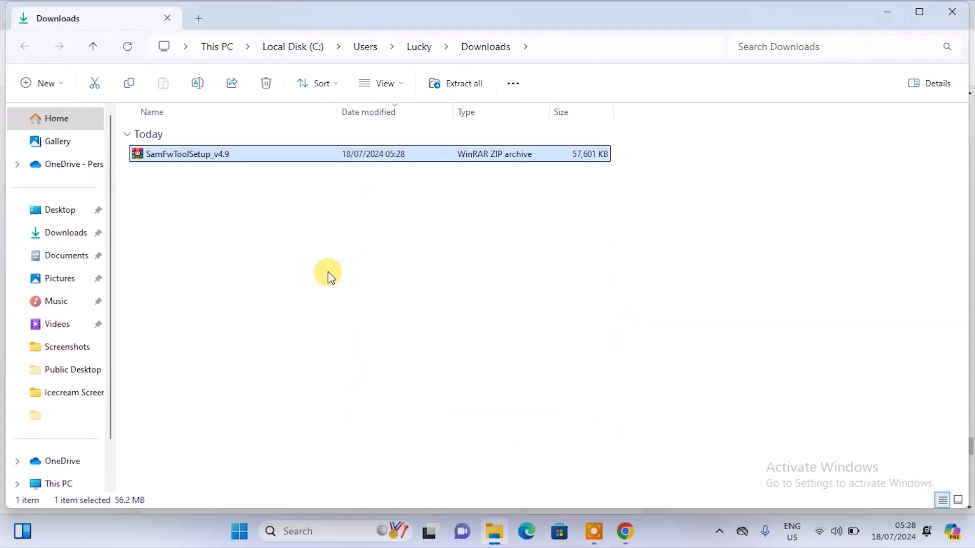
- Run SamFwToolSetup from the extracted folder, overriding the SmartScreen block and allowing it to make changes to the device
double_click(339, 174)
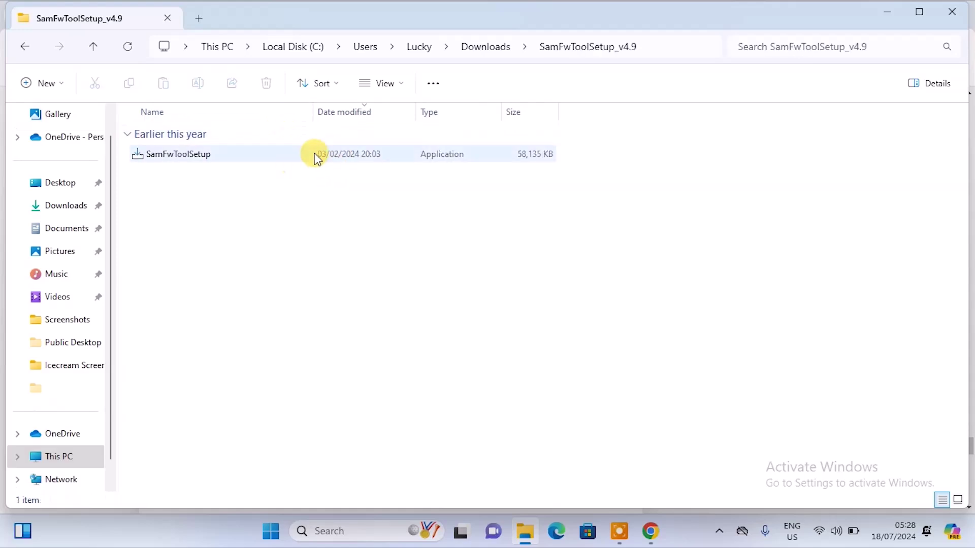
double_click(330, 148)
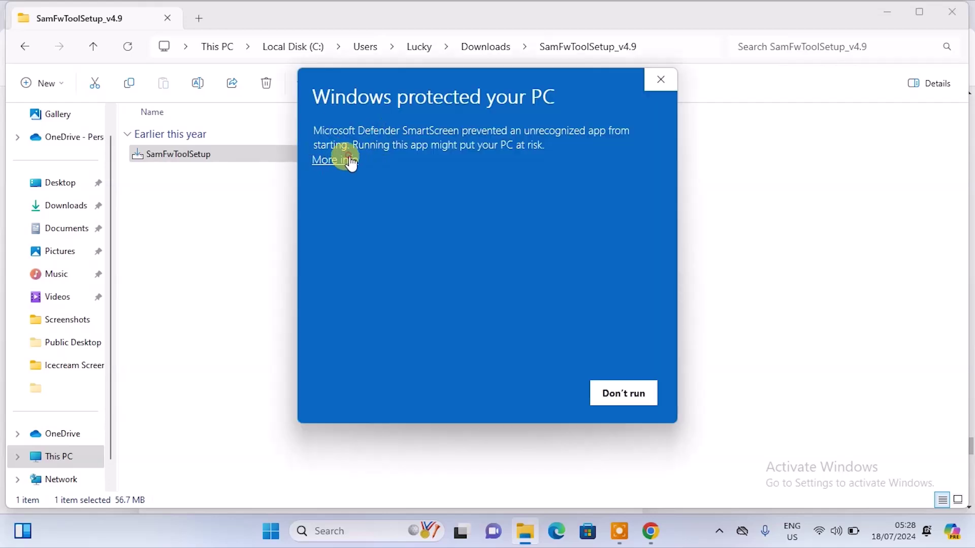
click(349, 160)
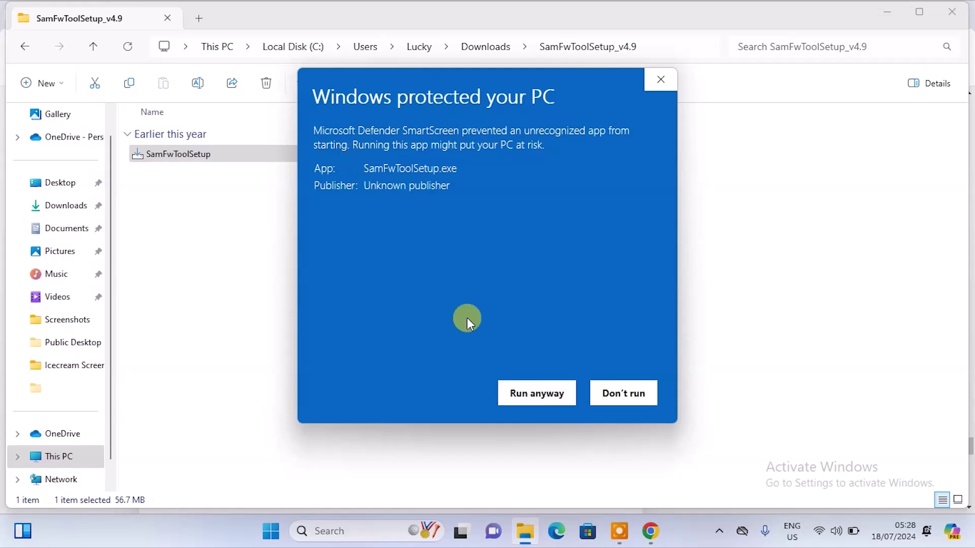
click(535, 396)
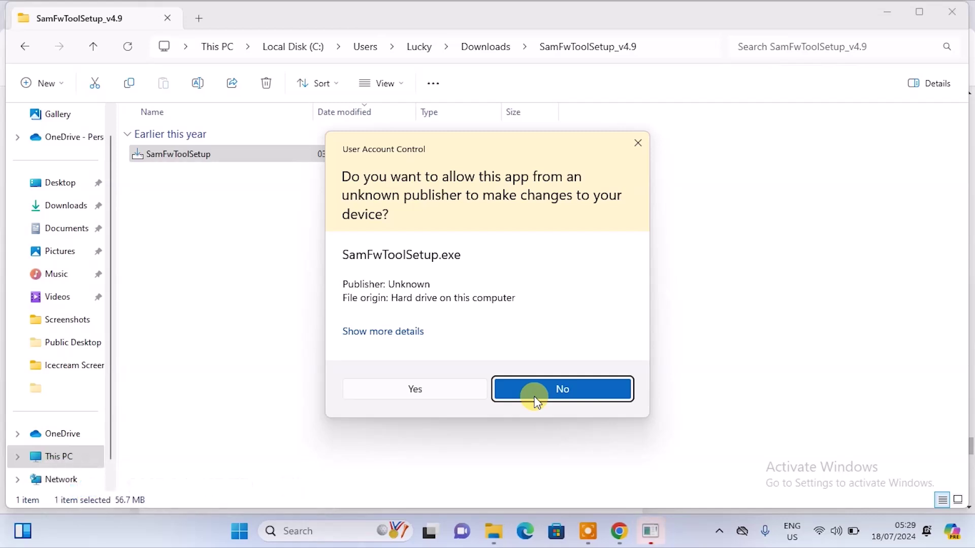
click(415, 388)
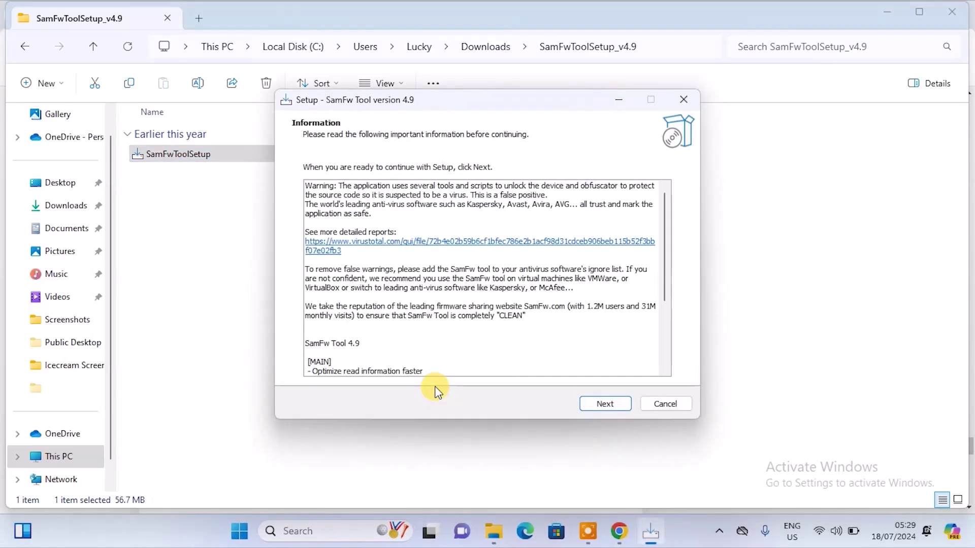
- Install SamFw Tool with a desktop shortcut and finish the setup with "Launch SamFw Tool" turned off
click(614, 399)
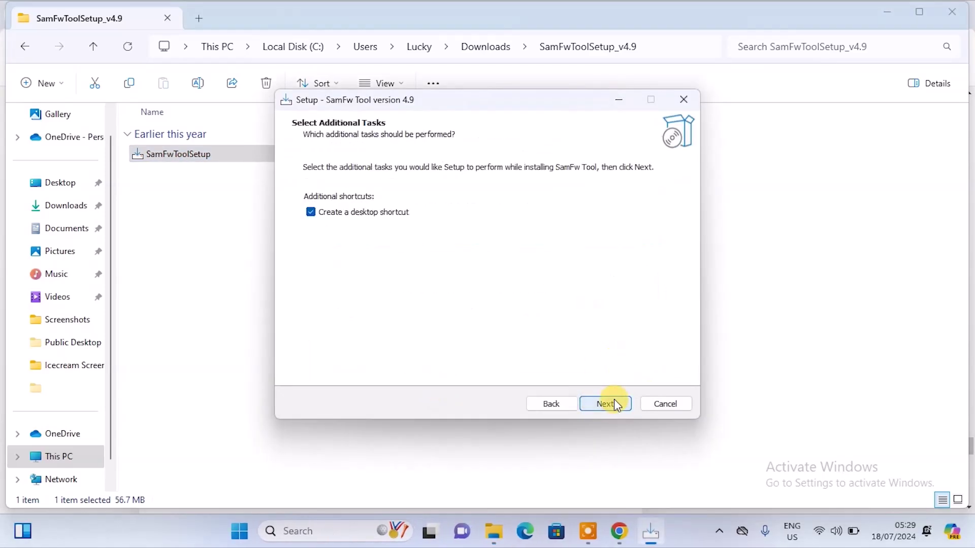
click(608, 401)
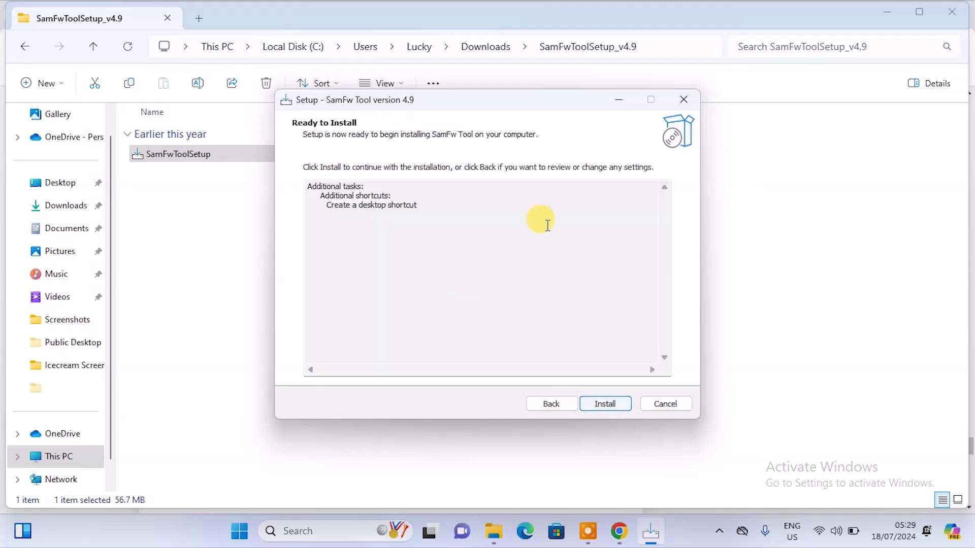
click(601, 406)
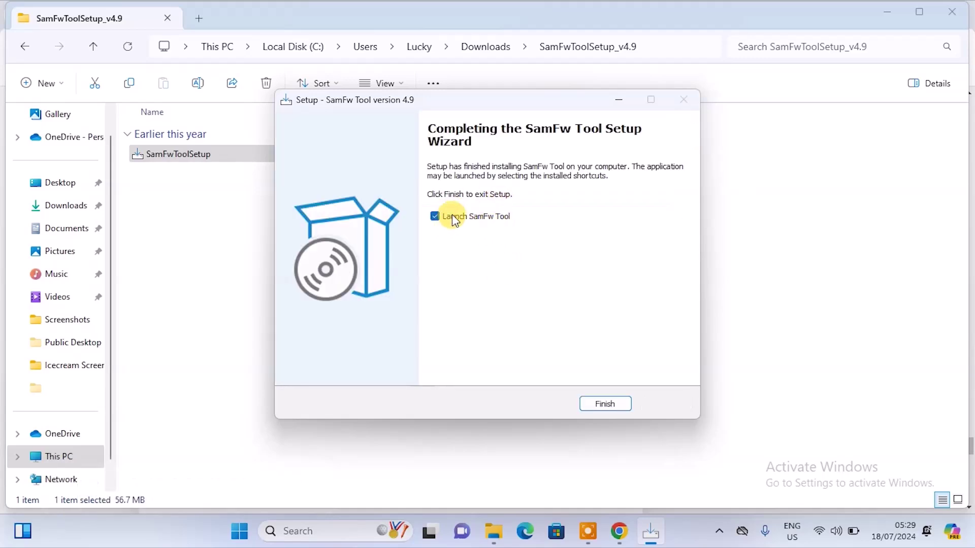
click(435, 216)
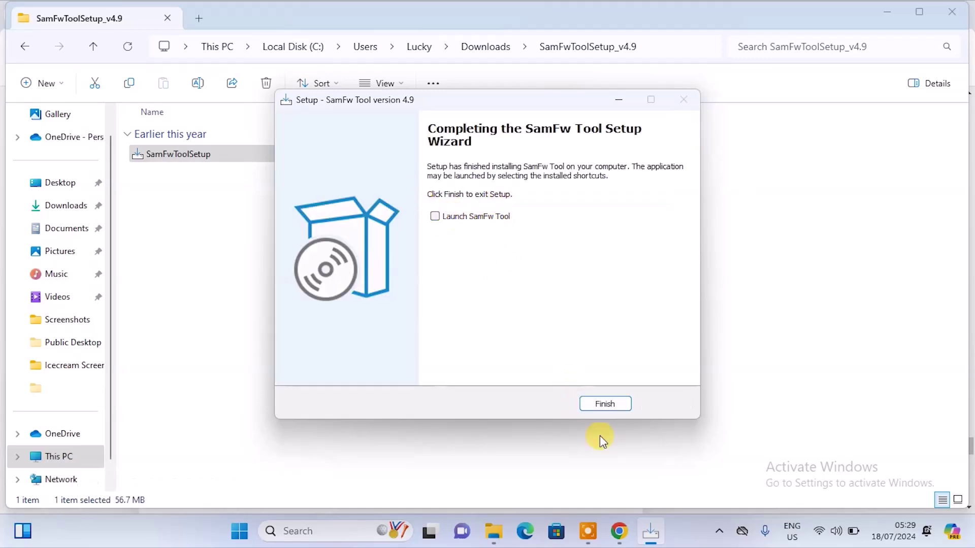
click(605, 404)
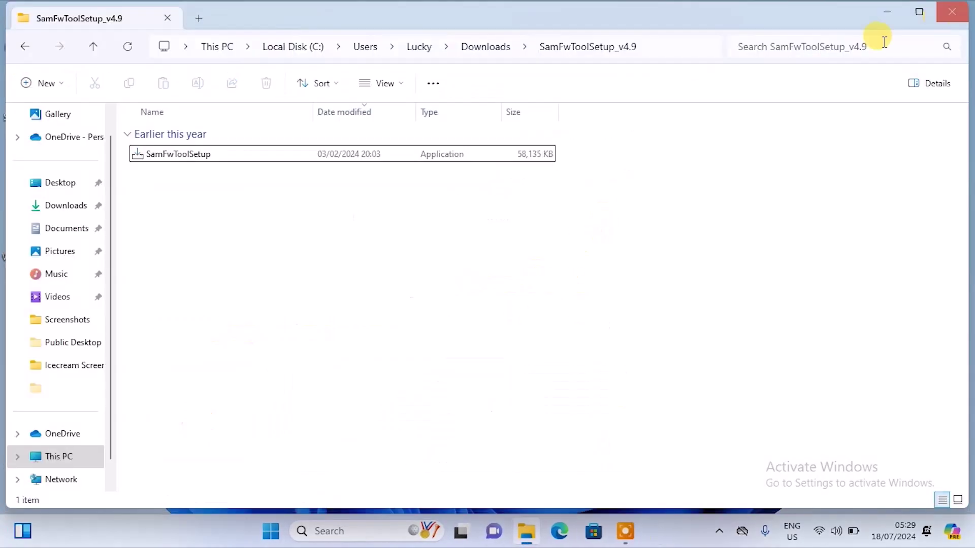
- Close the folder window and start SamFw Tool from its desktop shortcut, allowing device changes and declining the visit to the download page
click(948, 22)
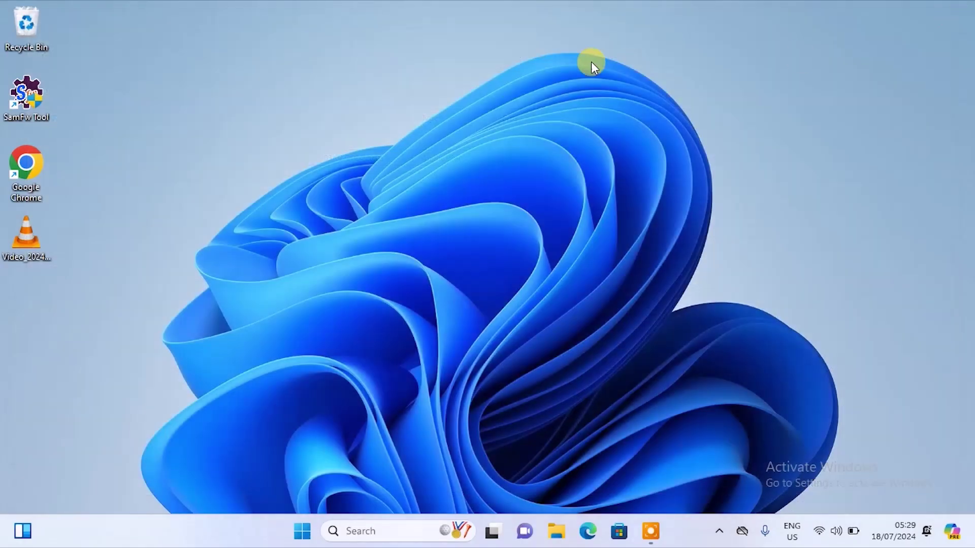
double_click(36, 91)
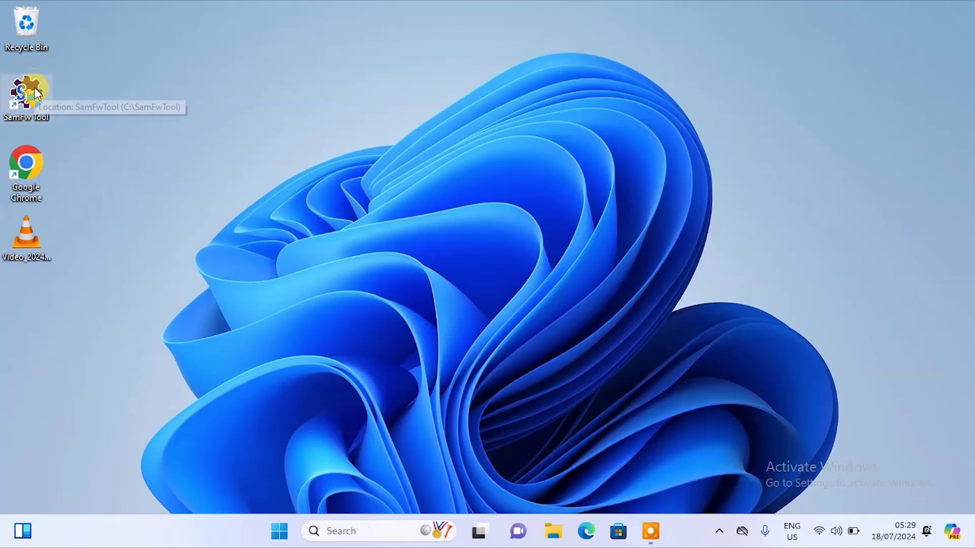
click(438, 388)
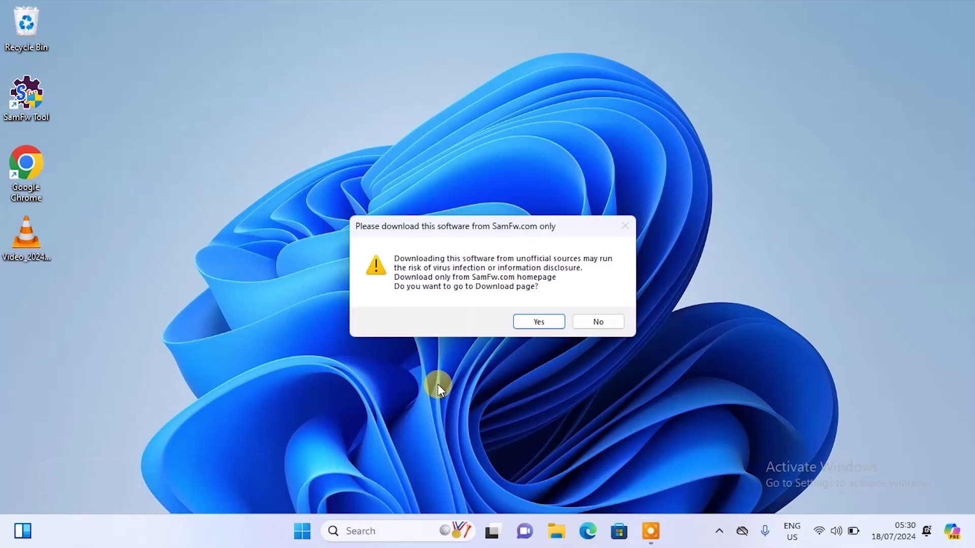
click(598, 322)
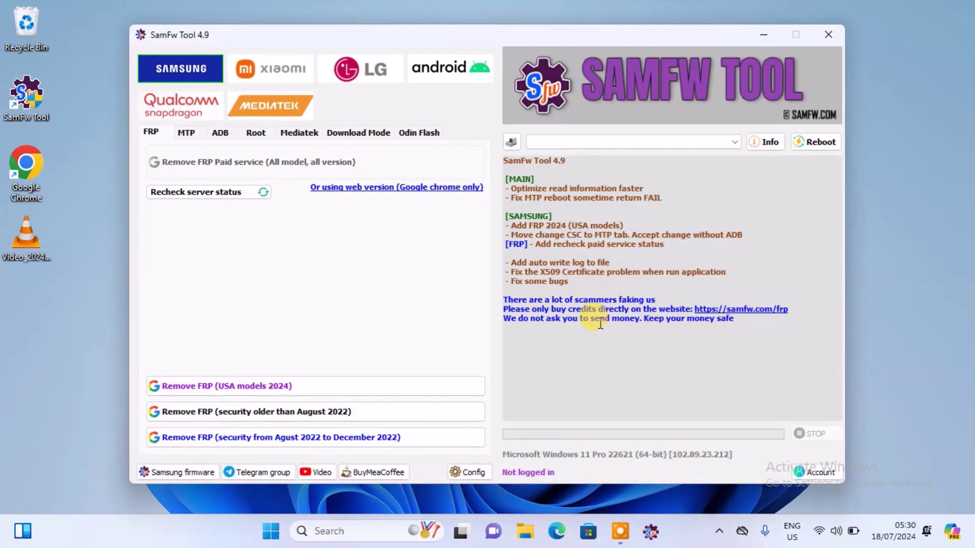
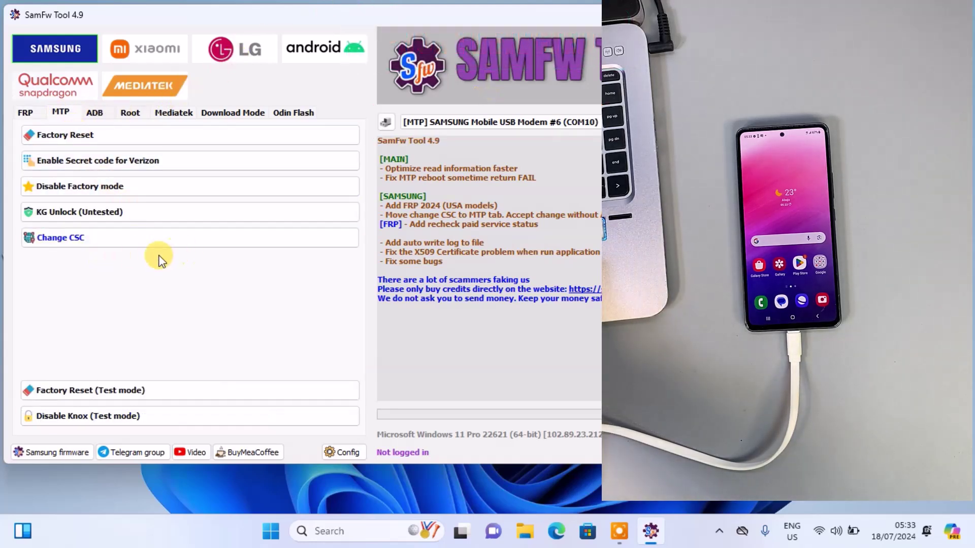
- Change the connected Samsung phone's CSC over MTP to ILO, chosen from the CSCs the phone supports
click(132, 245)
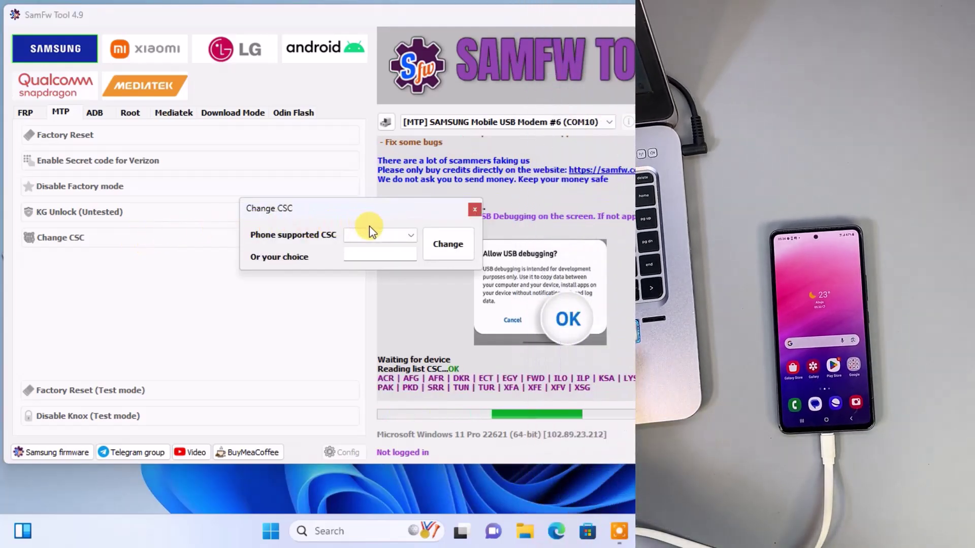
click(395, 233)
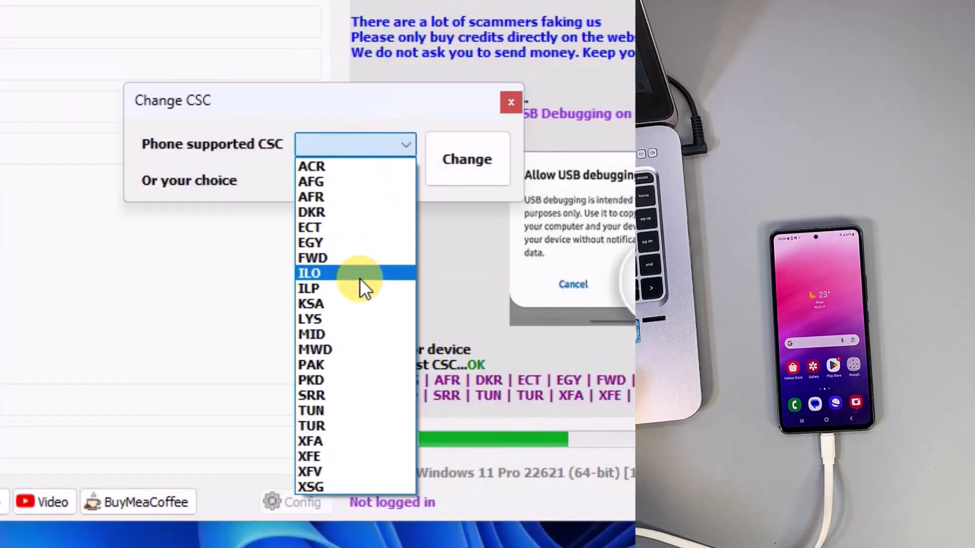
click(360, 274)
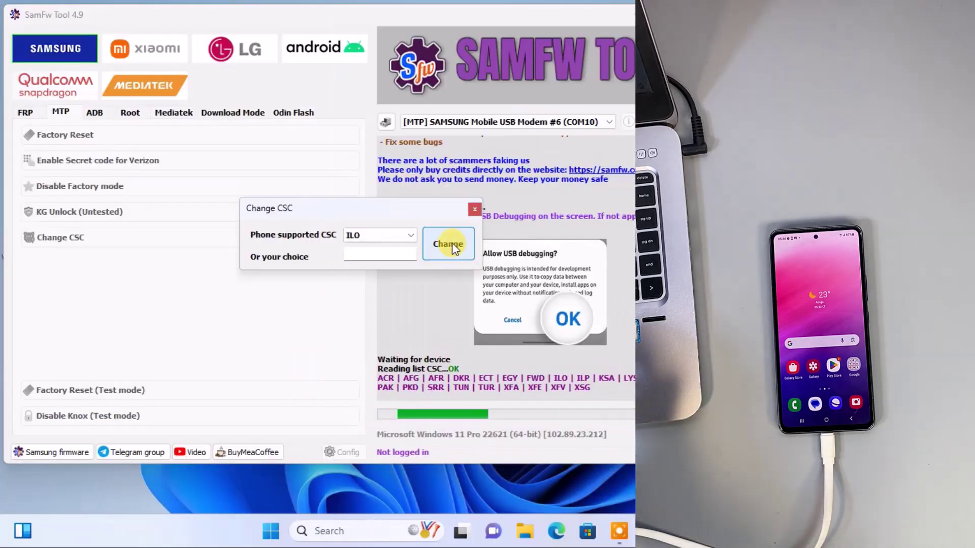
click(437, 242)
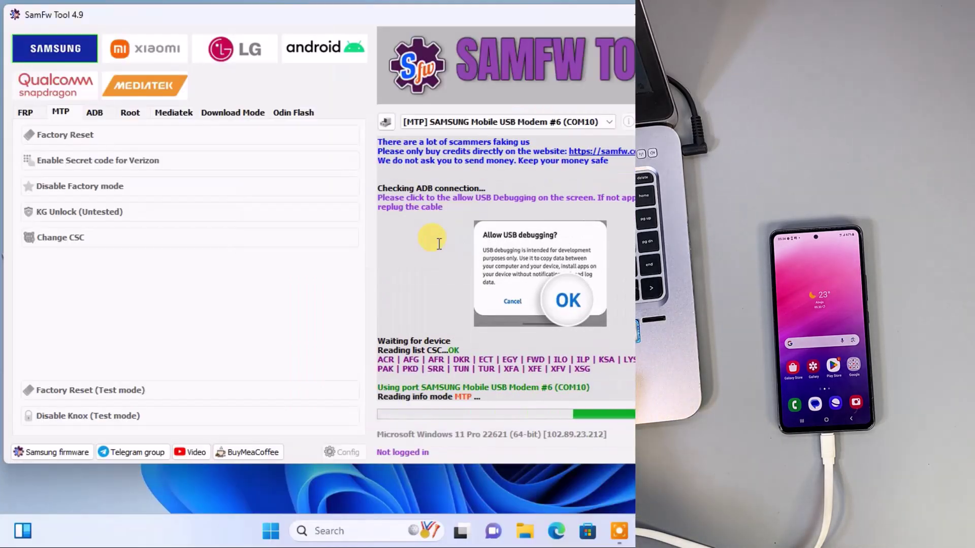